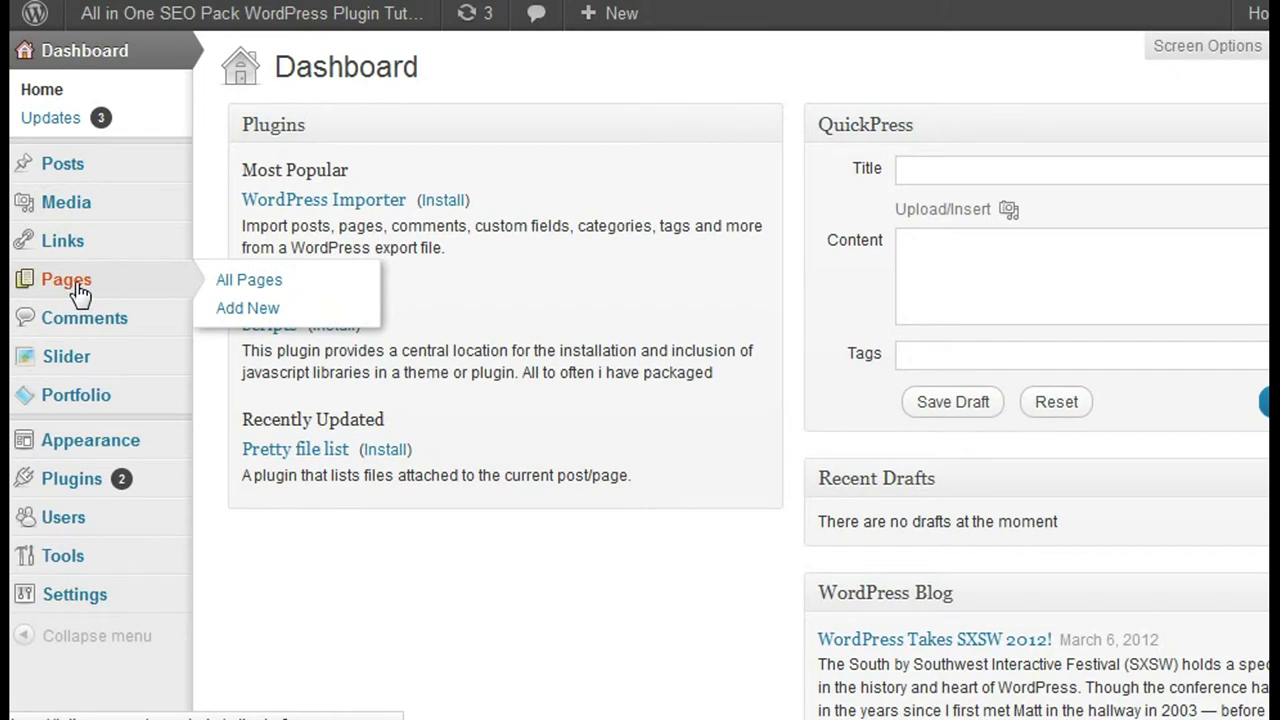
# Create a new page and scroll down to the empty All in One SEO Pack fields
pyautogui.click(262, 309)
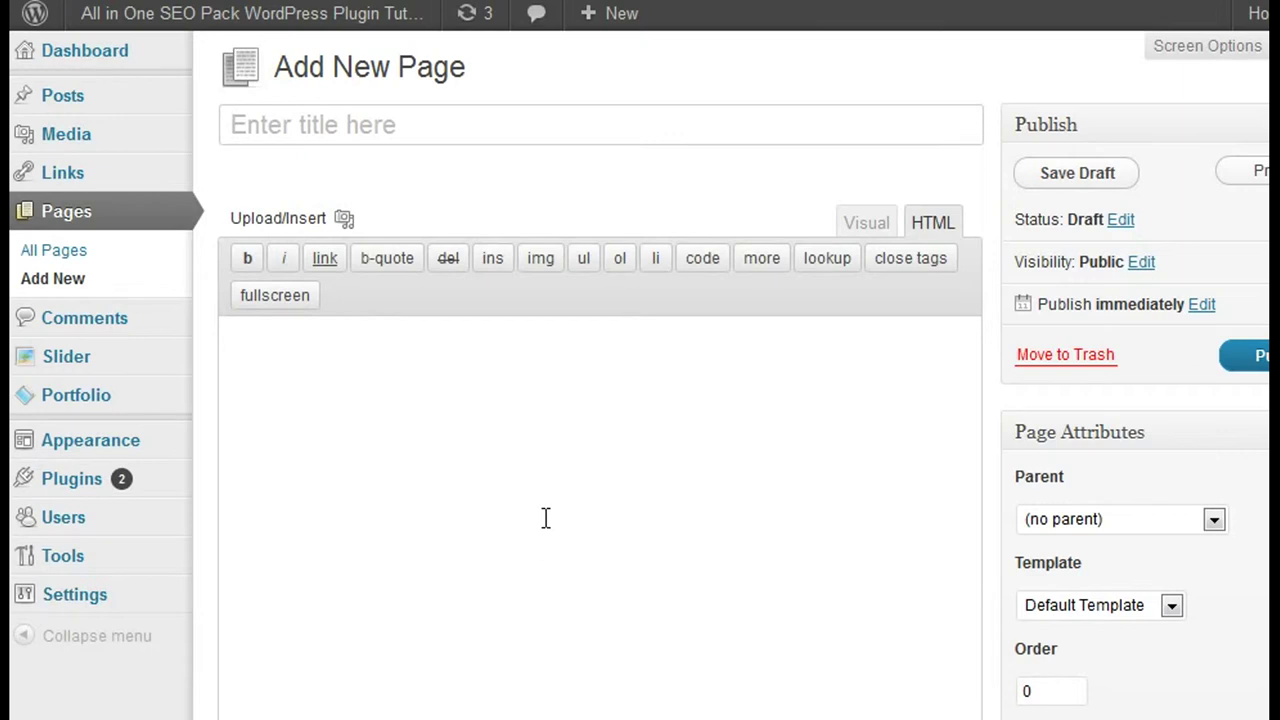
pyautogui.scroll(-3, 546, 517)
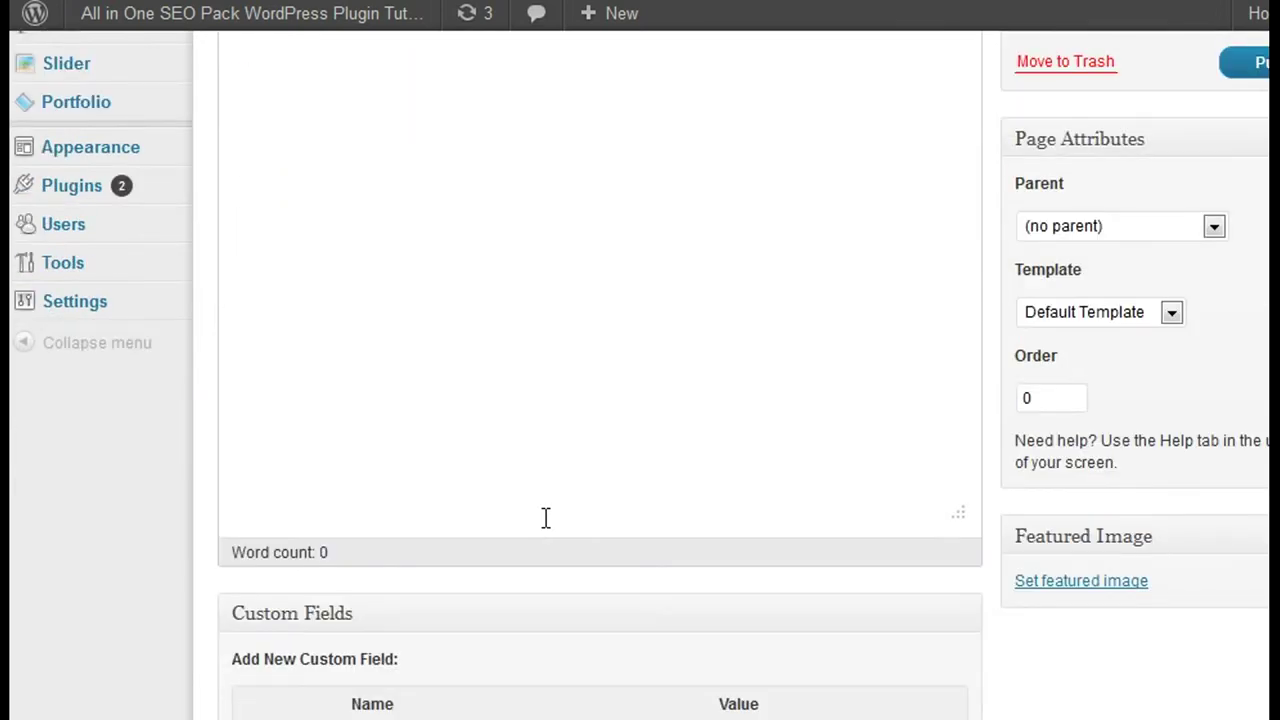
pyautogui.scroll(-3, 546, 517)
pyautogui.scroll(-3, 546, 520)
pyautogui.scroll(-3, 547, 527)
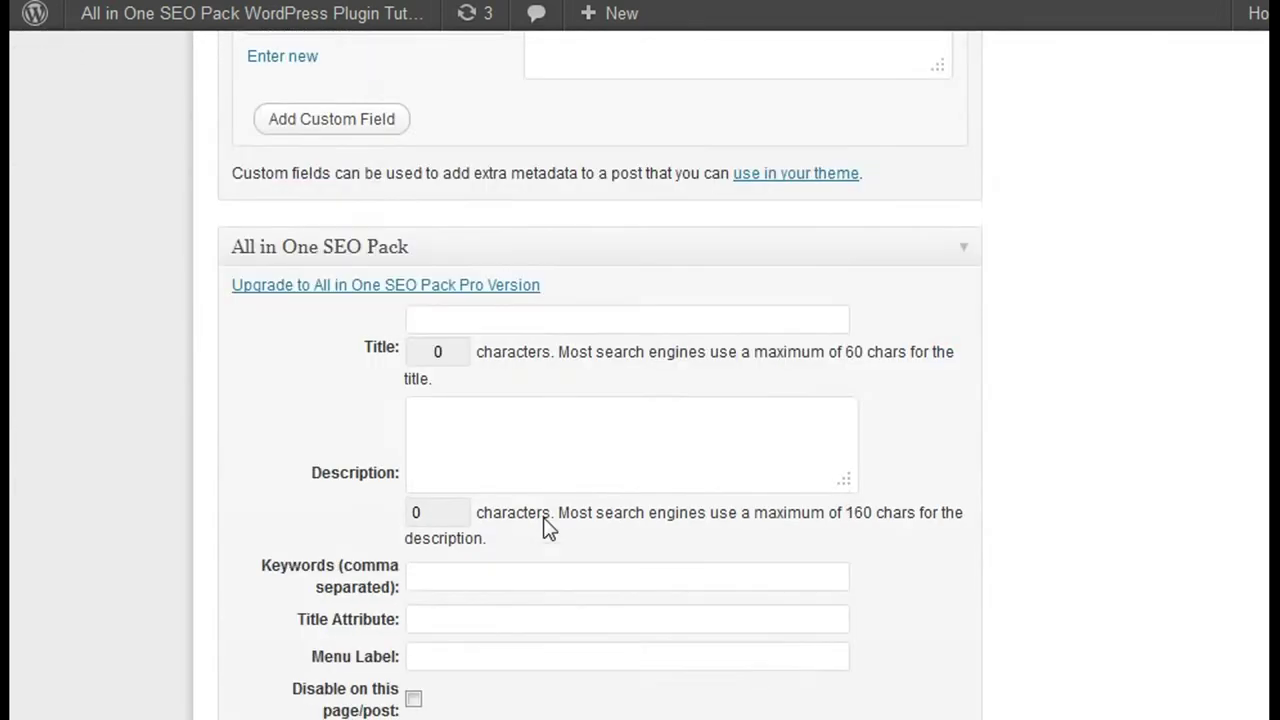
pyautogui.scroll(-3, 546, 520)
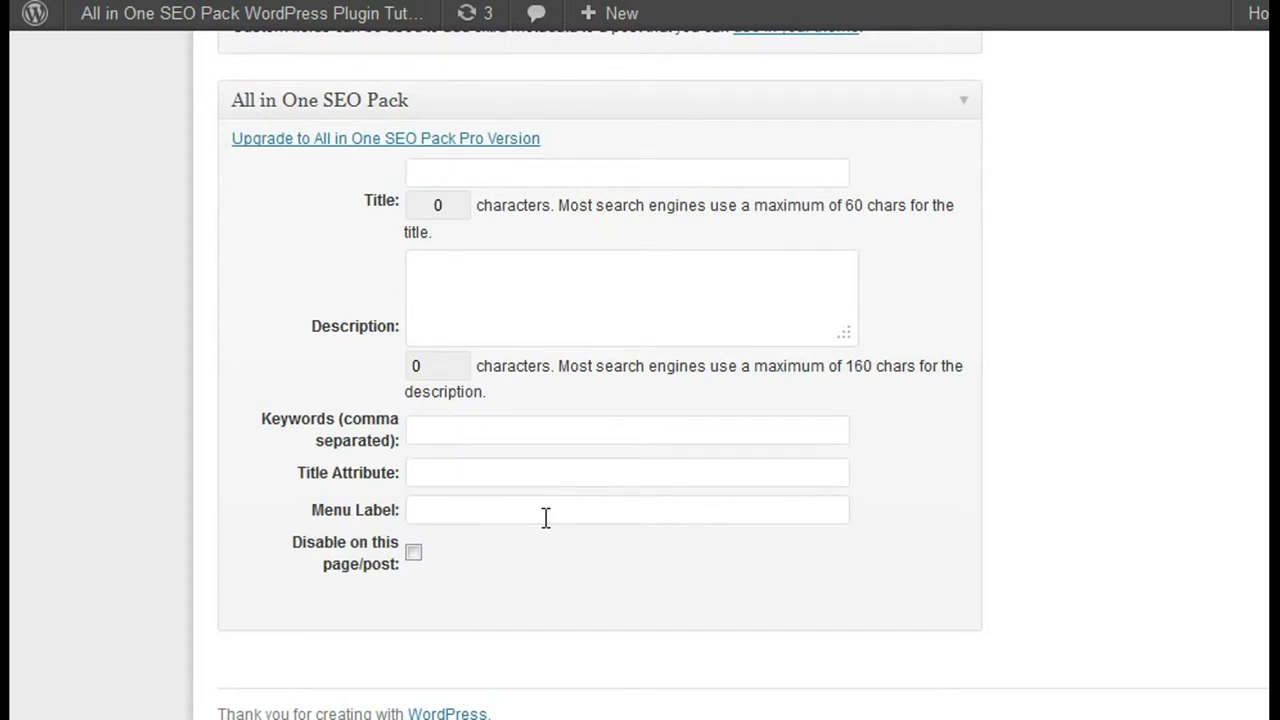
pyautogui.scroll(3, 546, 517)
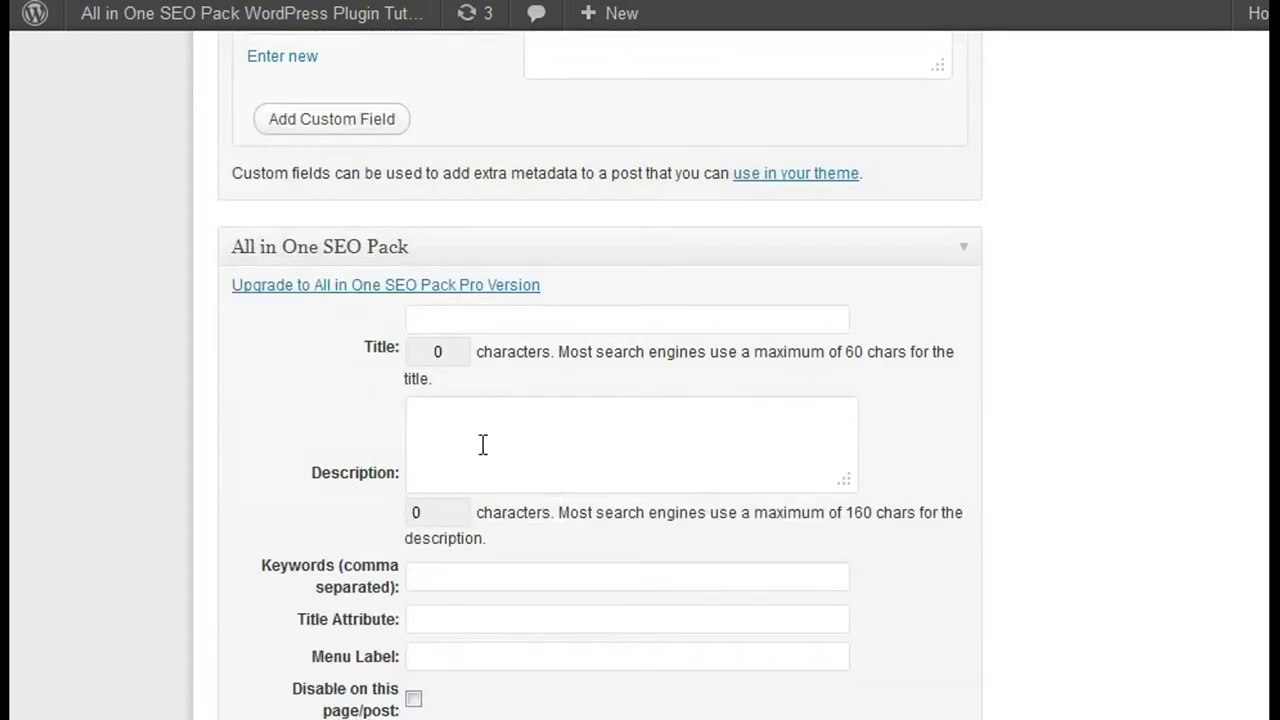
pyautogui.click(449, 253)
# Scroll down and put the cursor in the empty SEO Title field
pyautogui.scroll(-3, 449, 316)
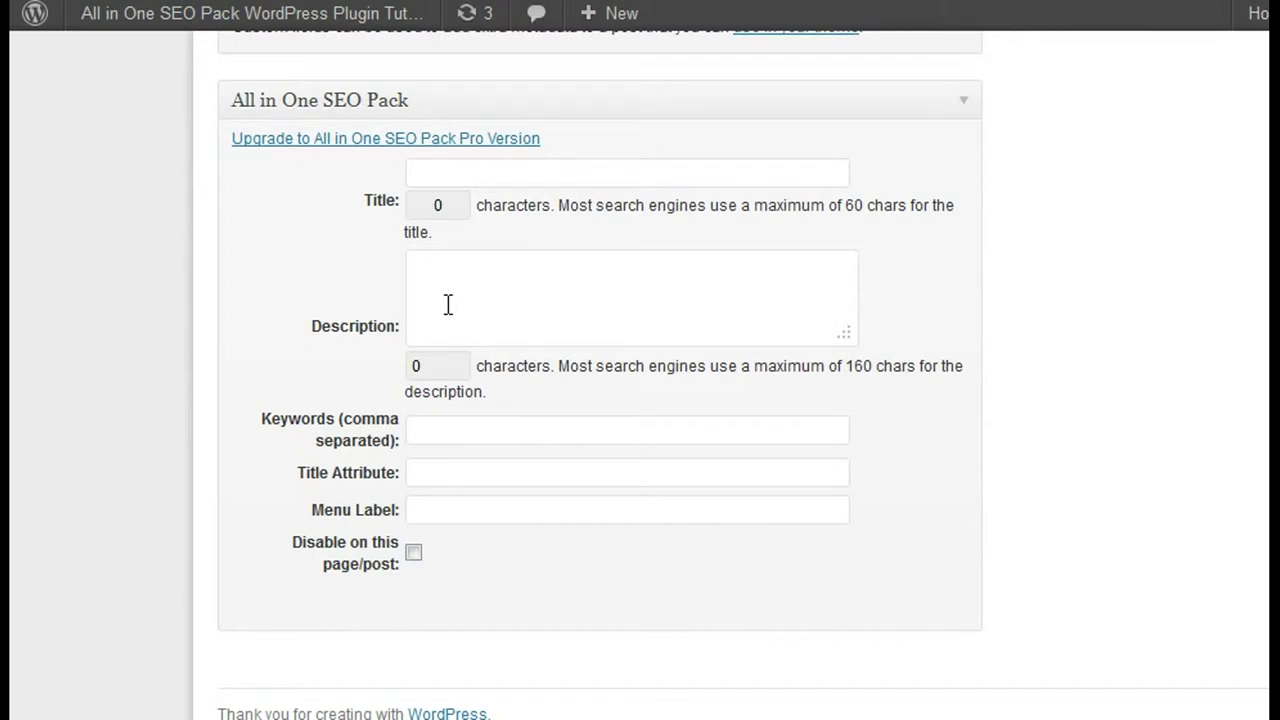
pyautogui.click(447, 172)
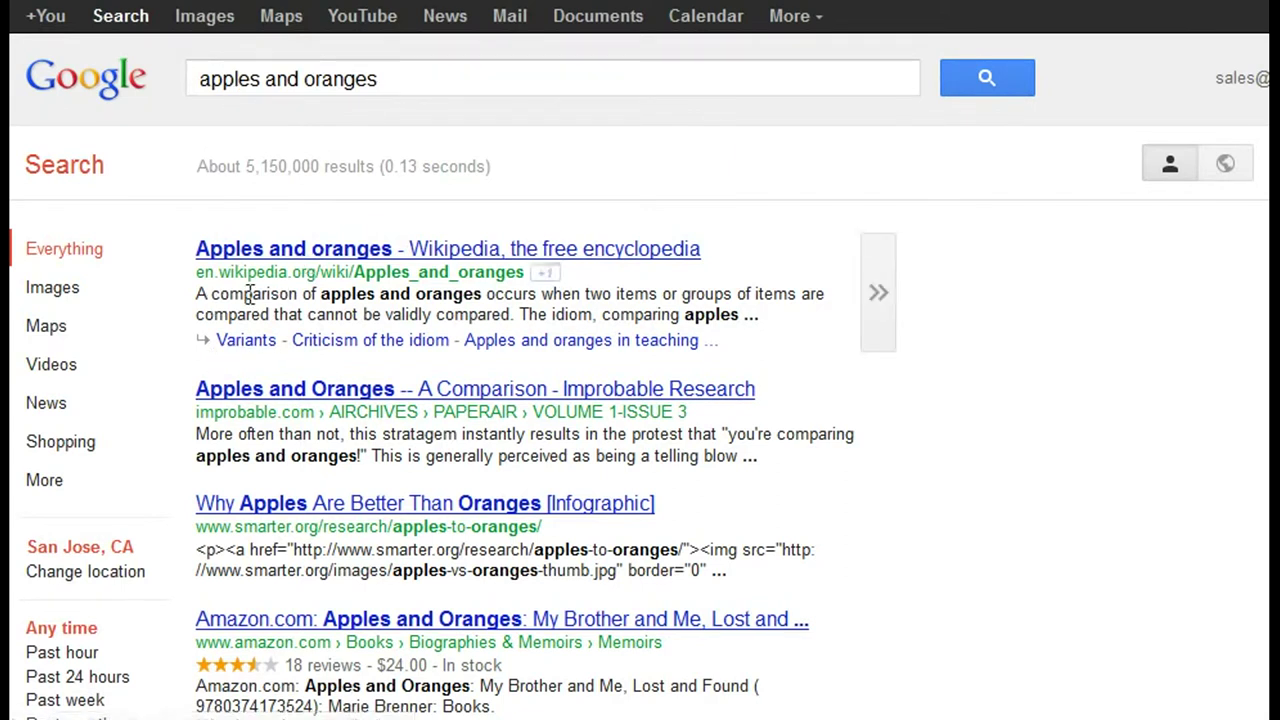
pyautogui.moveTo(447, 249)
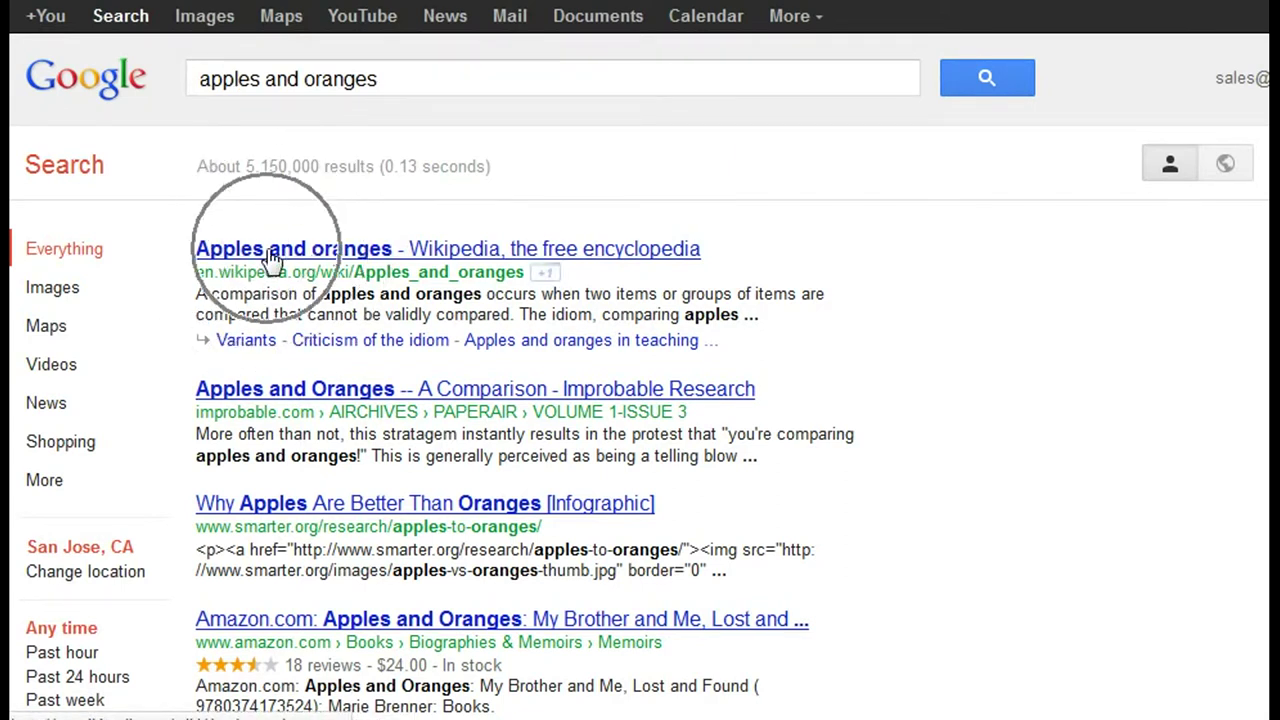
pyautogui.moveTo(460, 270)
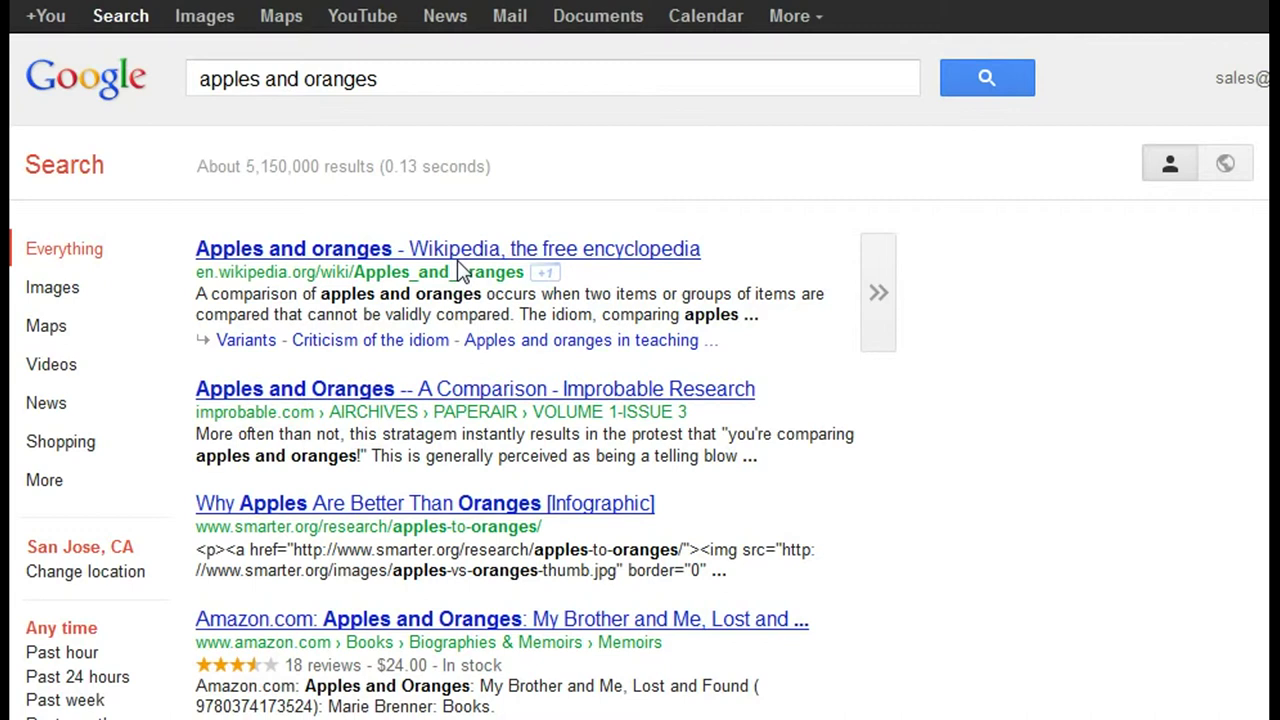
pyautogui.click(245, 312)
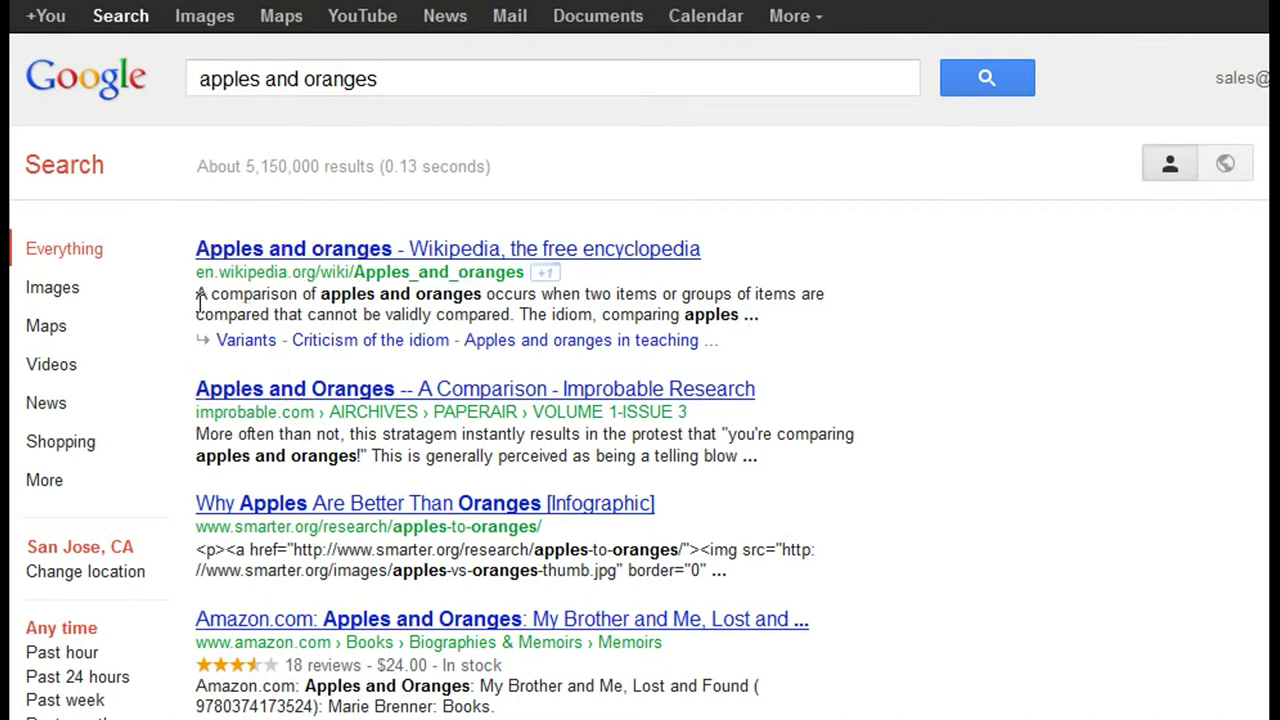
pyautogui.moveTo(197, 294); pyautogui.dragTo(306, 313)
pyautogui.moveTo(510, 293)
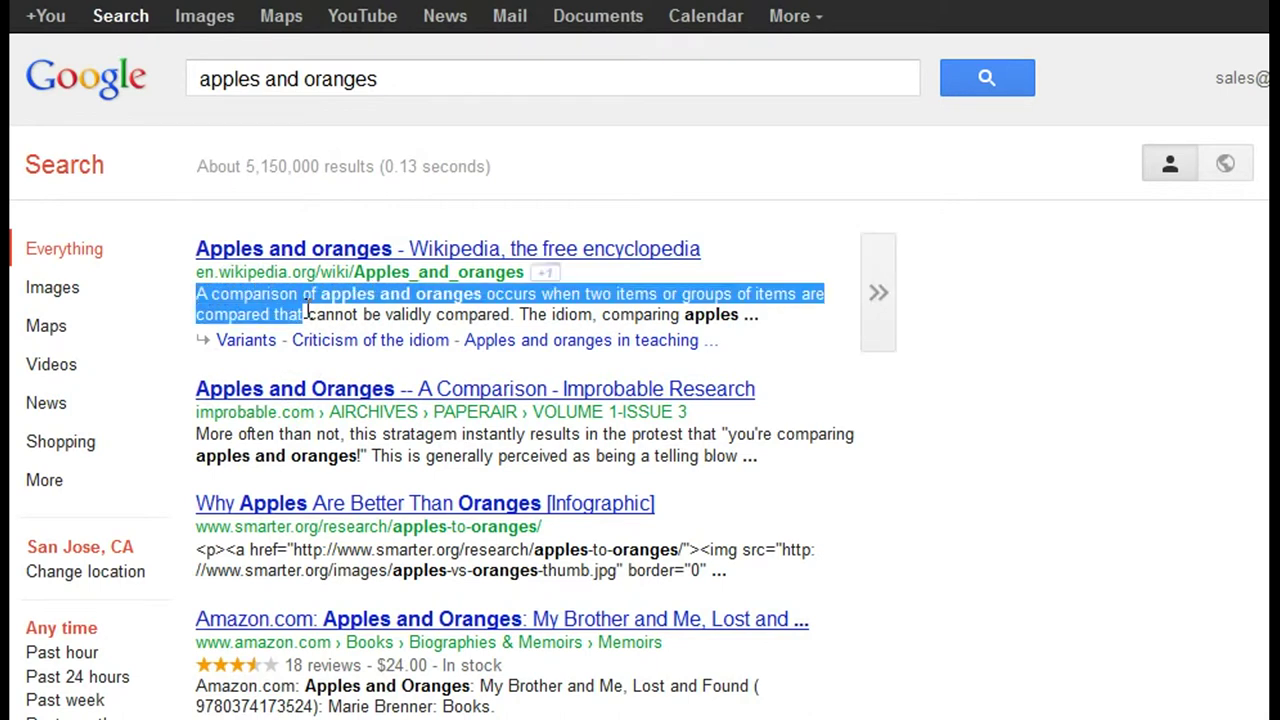
pyautogui.click(169, 310)
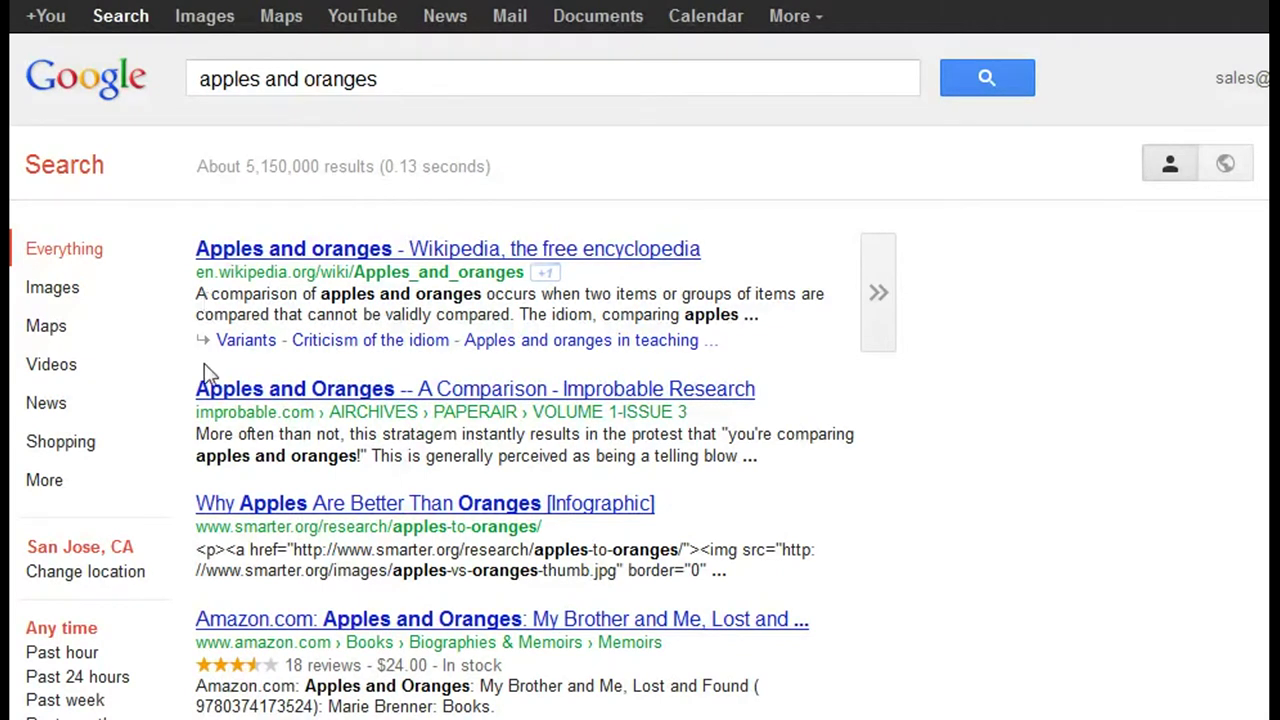
pyautogui.click(212, 510)
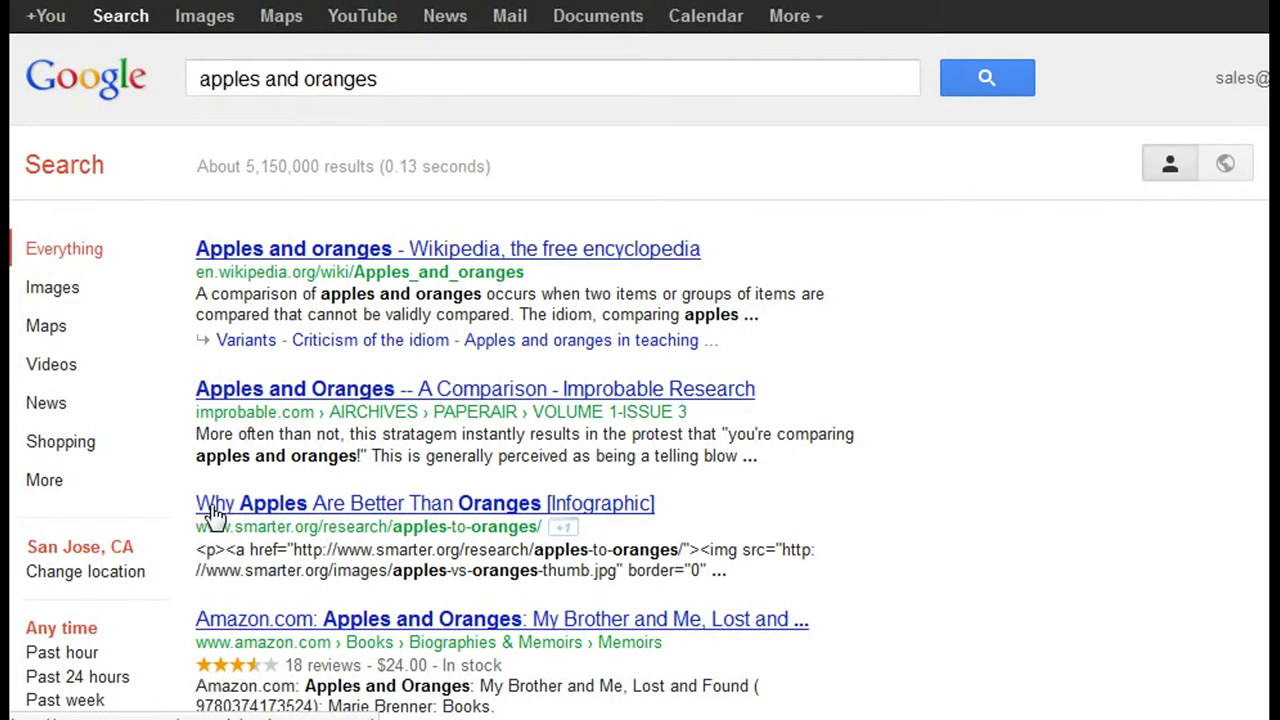
pyautogui.moveTo(414, 542)
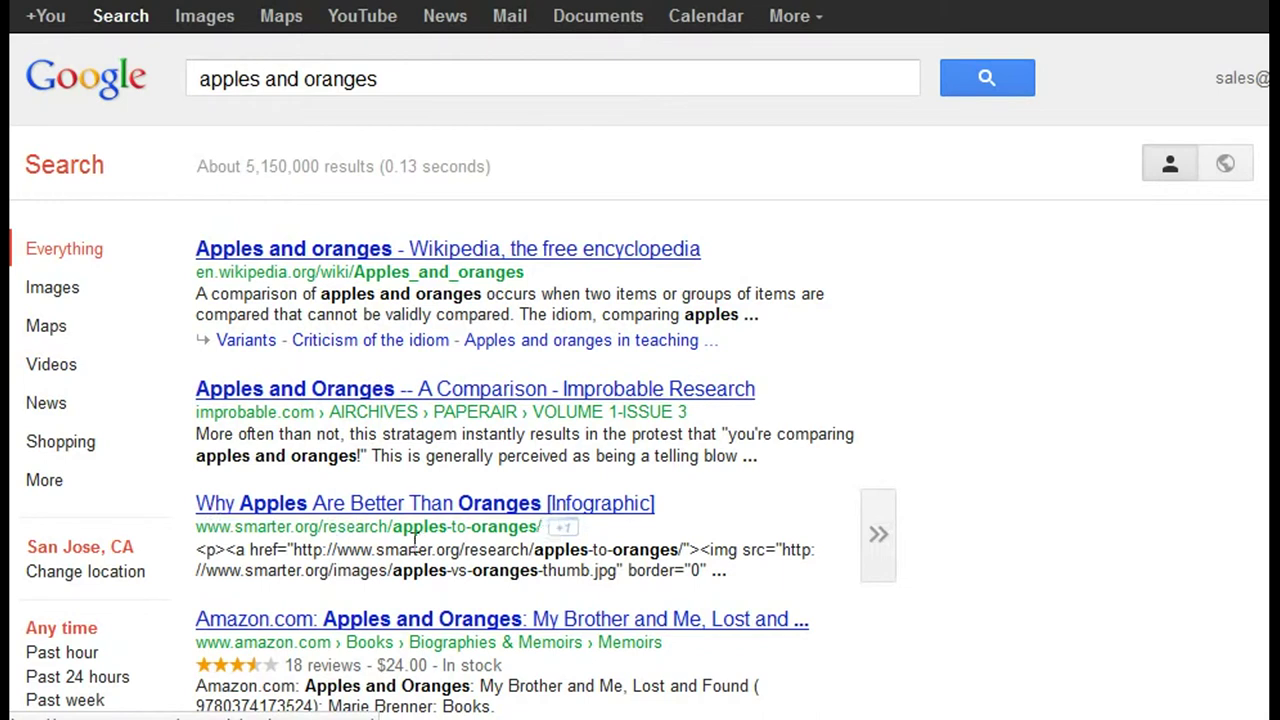
pyautogui.click(289, 562)
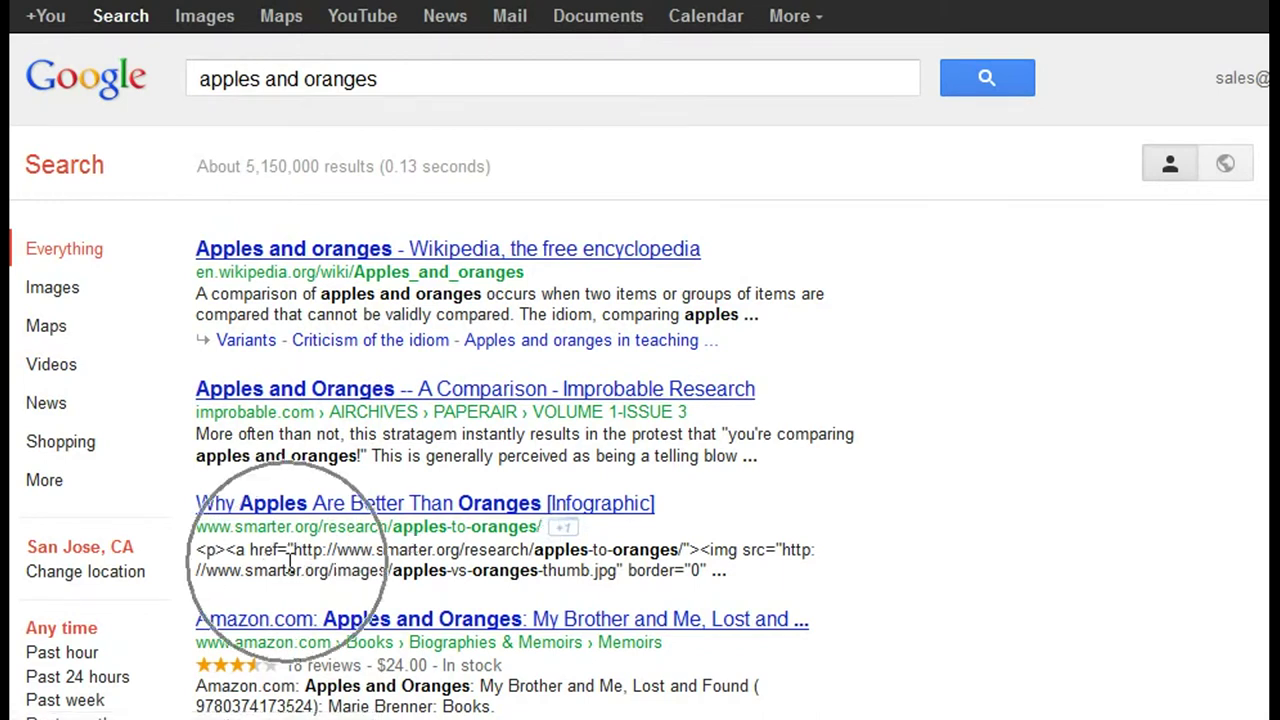
pyautogui.click(289, 562)
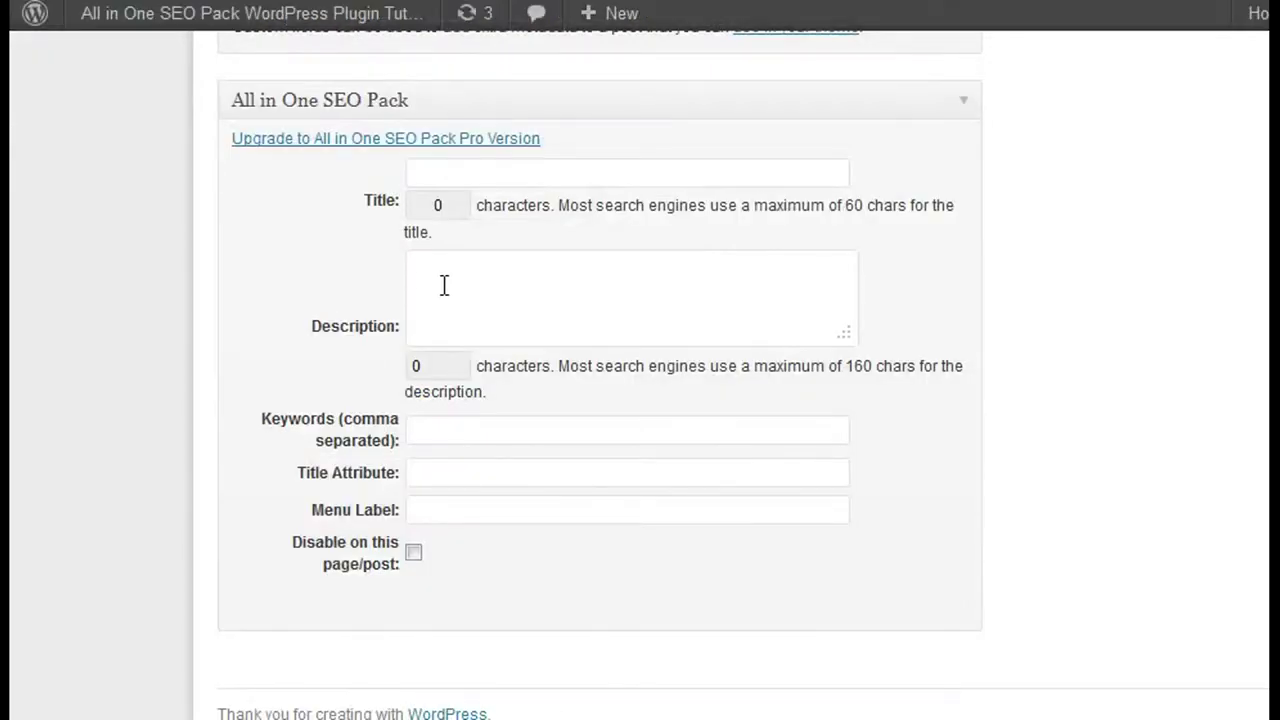
pyautogui.click(444, 279)
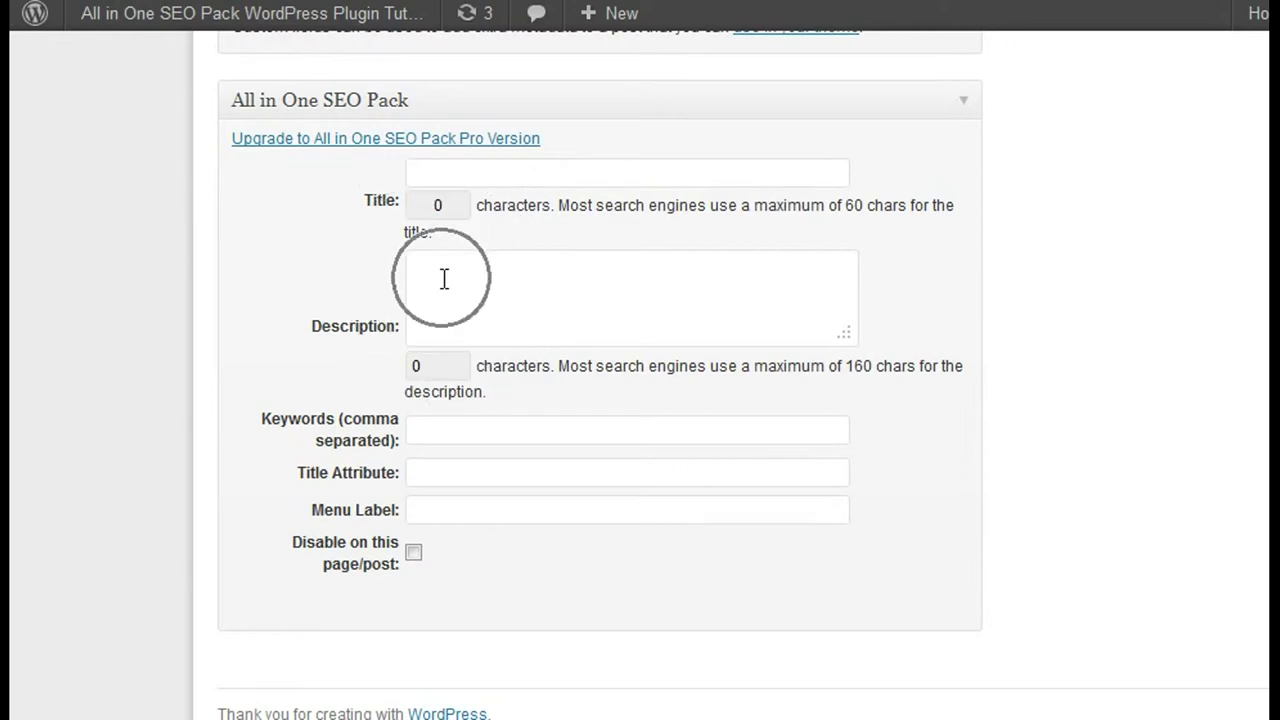
pyautogui.click(444, 279)
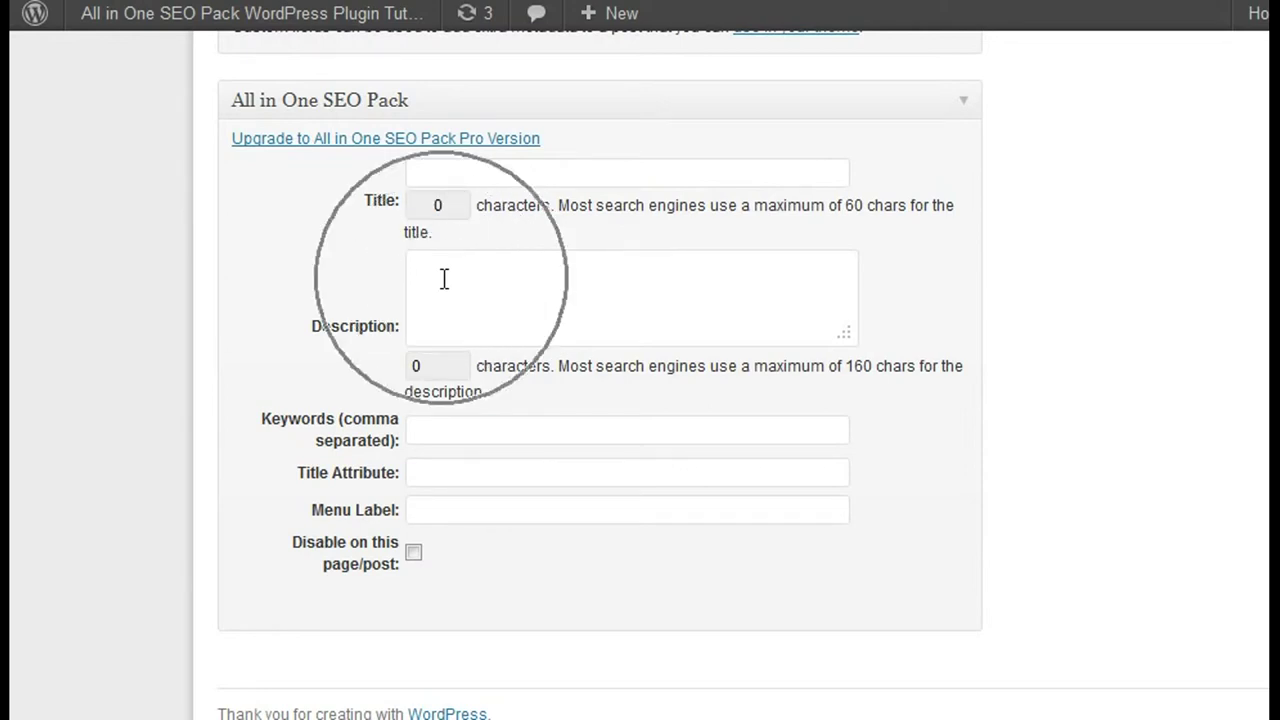
pyautogui.click(460, 172)
pyautogui.click(453, 289)
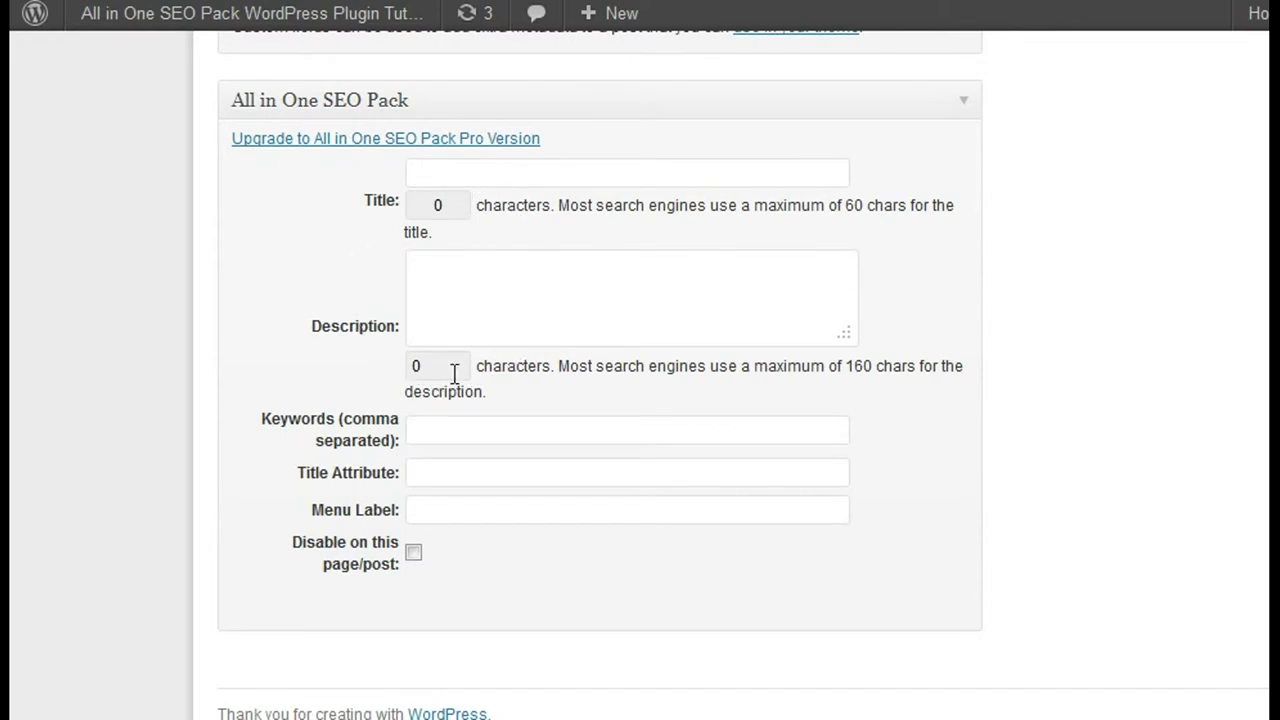
pyautogui.click(437, 433)
# Return to the top of the new page and try Publish; the page stays an unpublished draft
pyautogui.scroll(5, 957, 480)
pyautogui.scroll(10, 957, 480)
pyautogui.scroll(10, 957, 480)
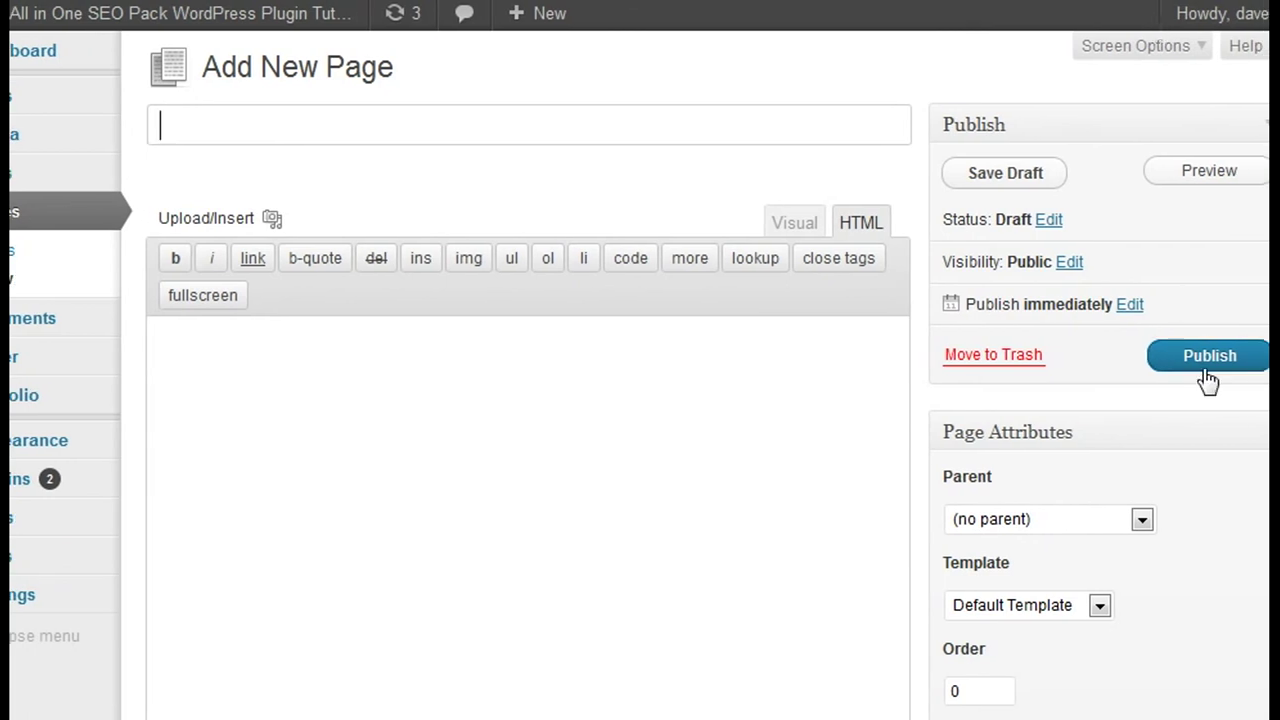
pyautogui.click(1207, 378)
pyautogui.click(1207, 375)
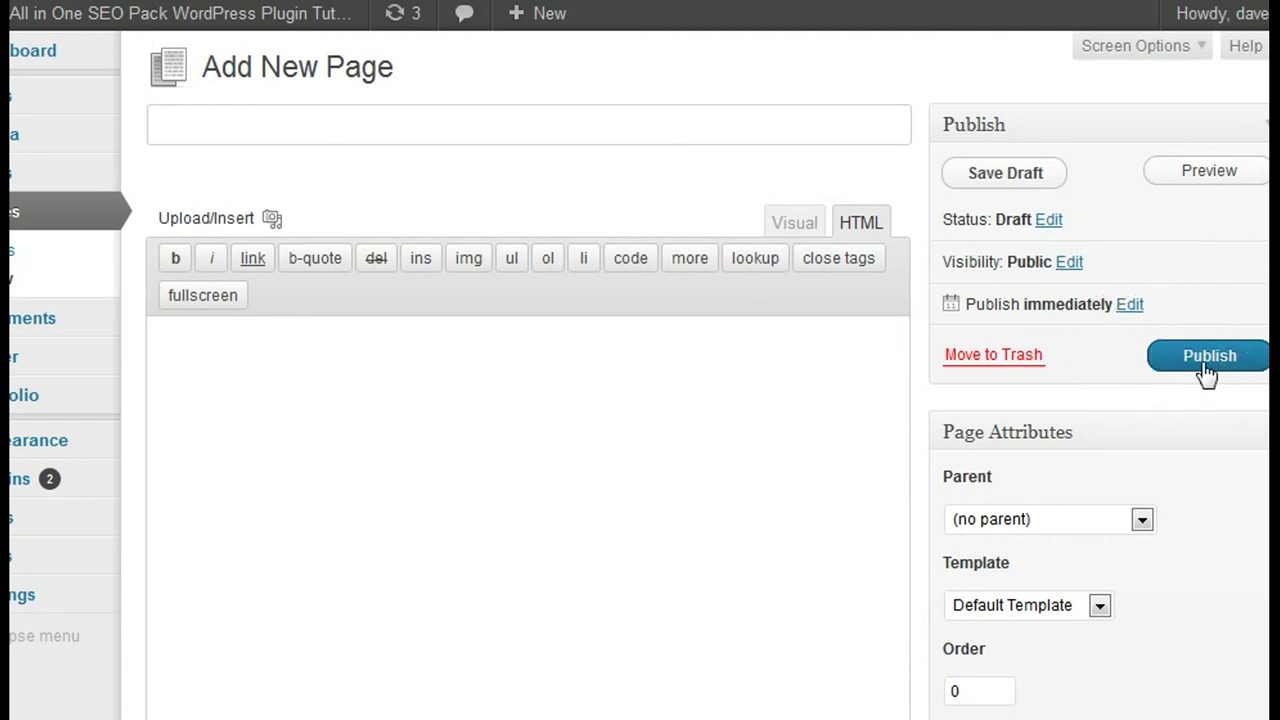